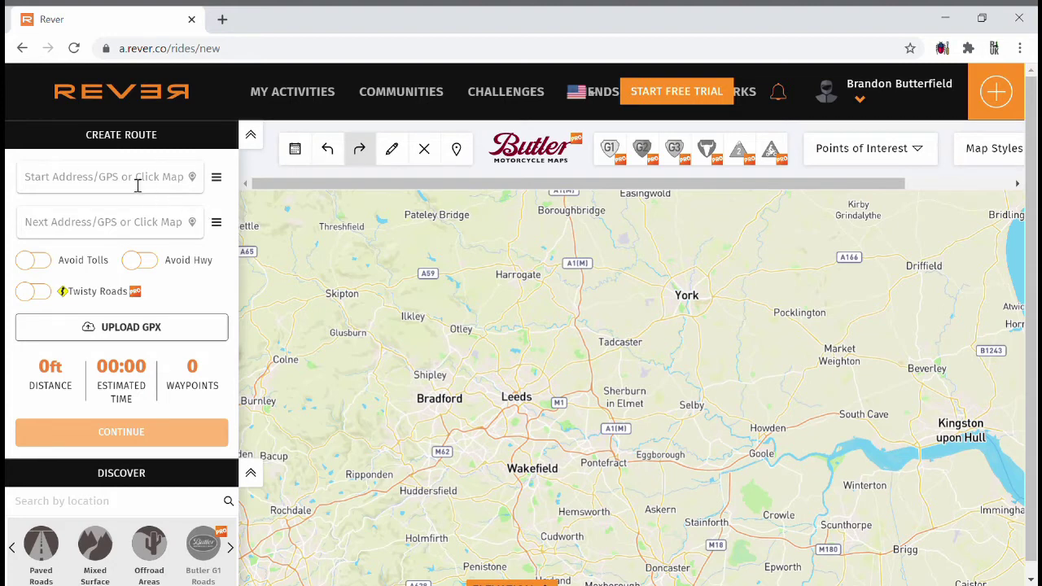
Plan a route starting in York, England and ending in Leeds
text(york)
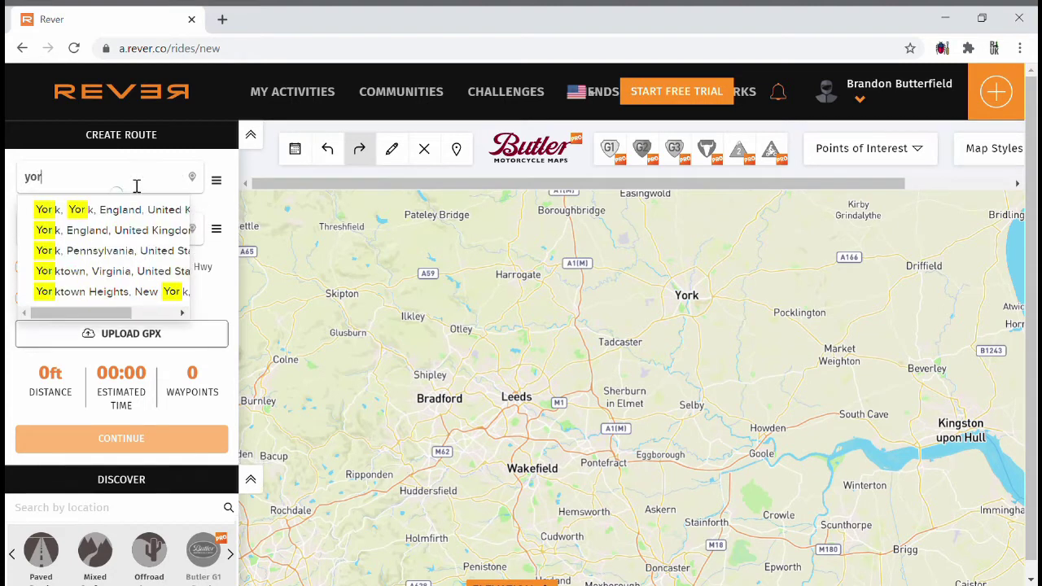
click(126, 230)
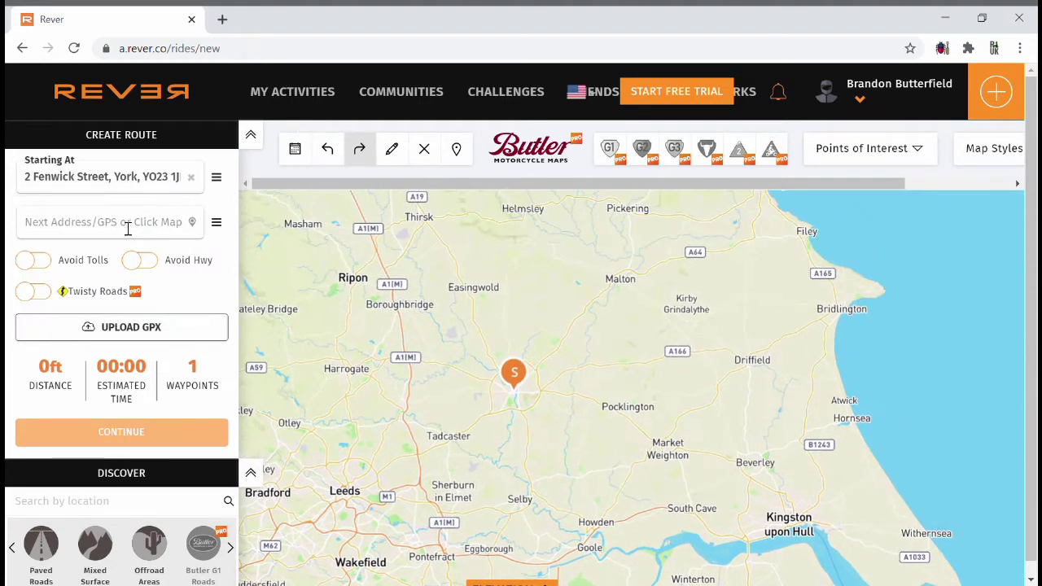
text(leeds)
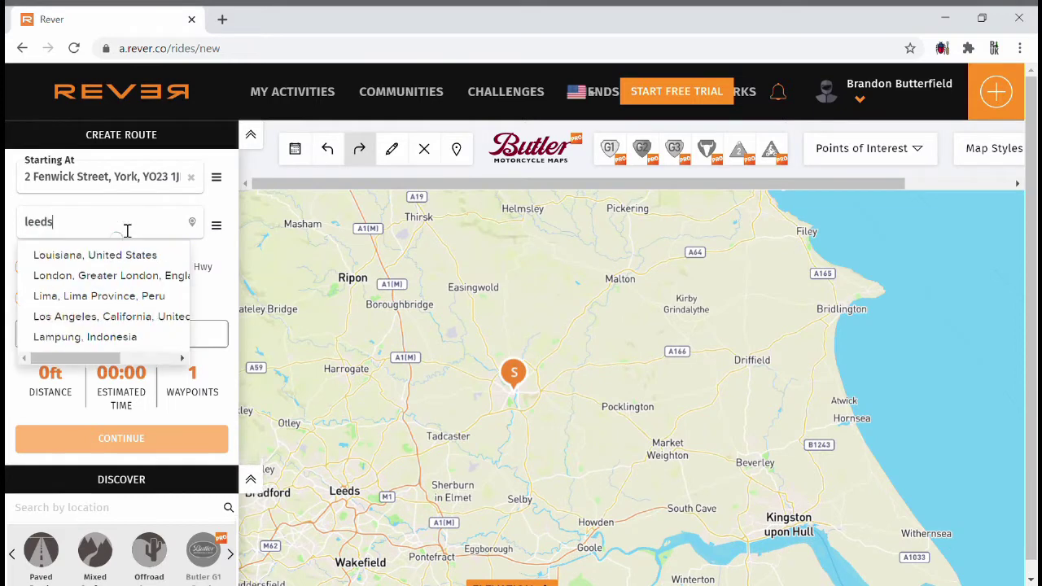
click(120, 254)
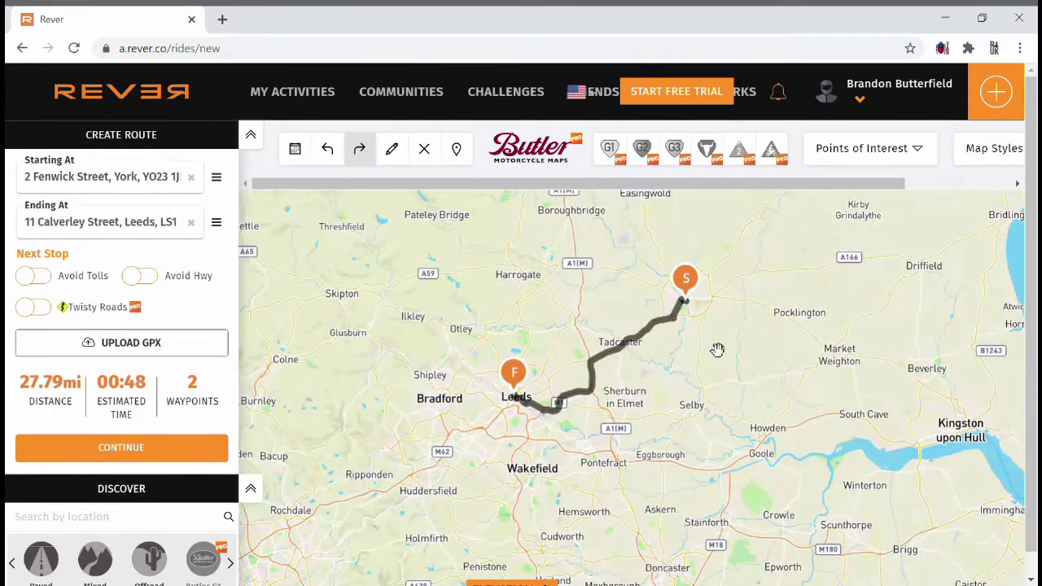
Add a stop west of Harrogate between York and Leeds, keeping Leeds as the end point, and set the route to avoid highways
click(595, 291)
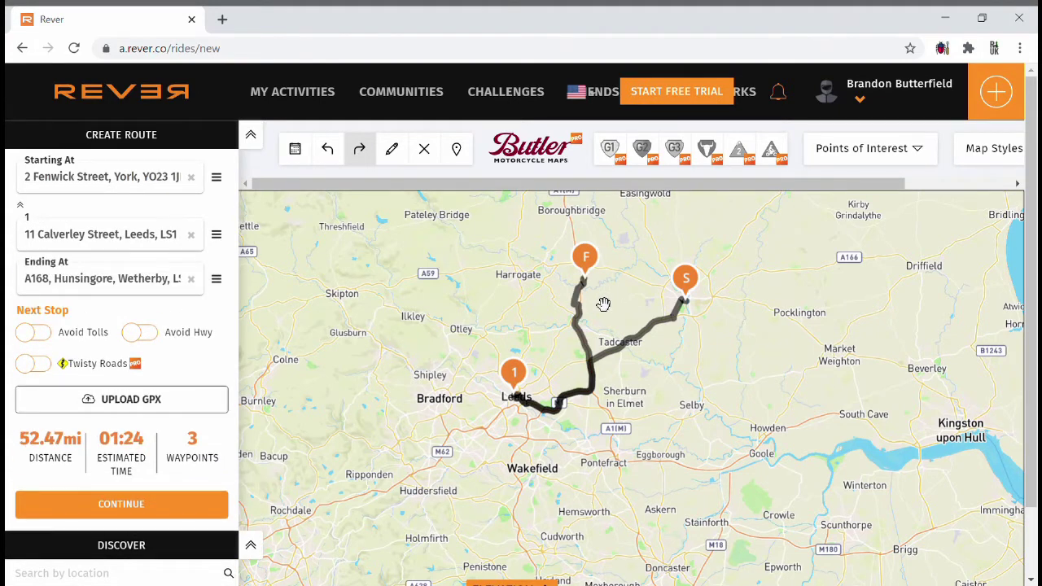
mouse_move(587, 261)
mouse_down()
mouse_move(512, 273)
mouse_move(476, 264)
mouse_up()
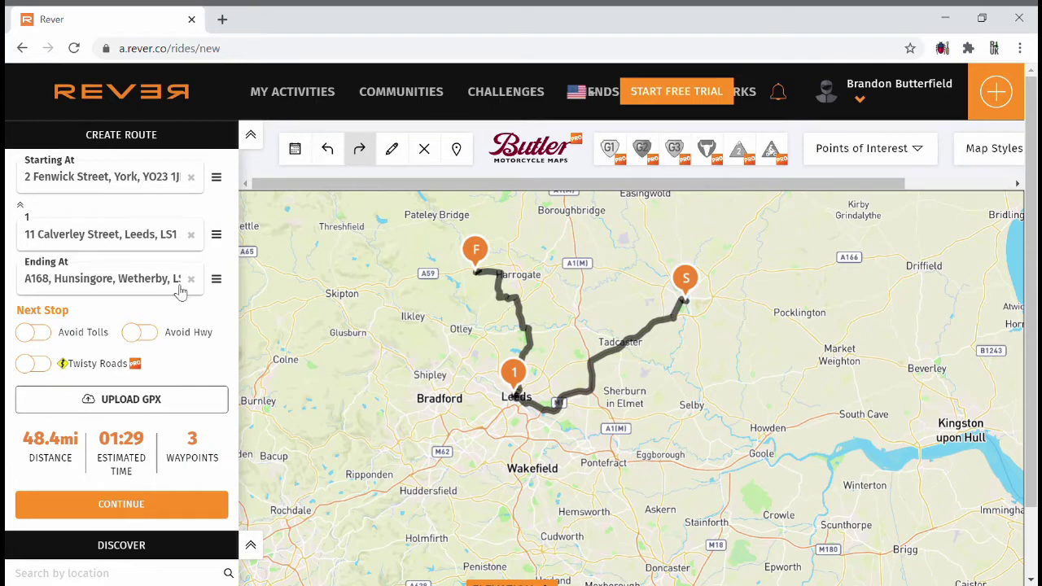
drag(217, 236, 218, 283)
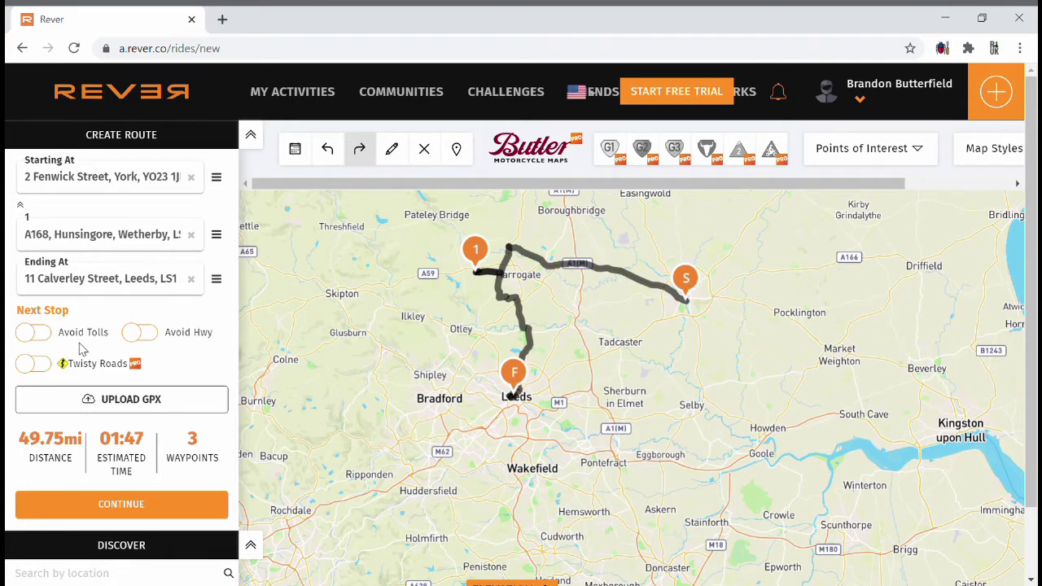
click(150, 334)
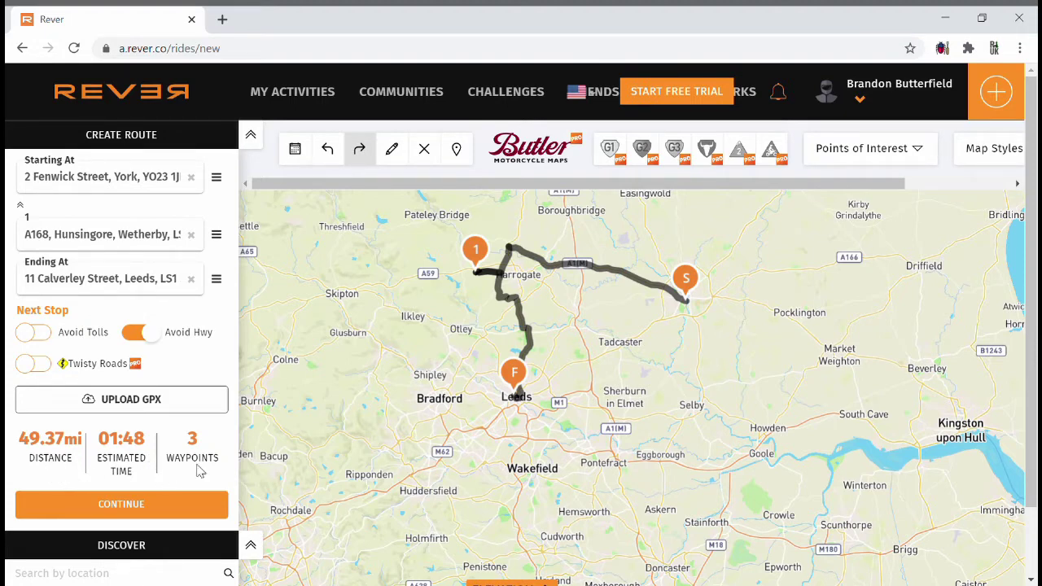
Look over the Butler road layers and the Points of Interest options available for the map
drag(547, 184, 617, 168)
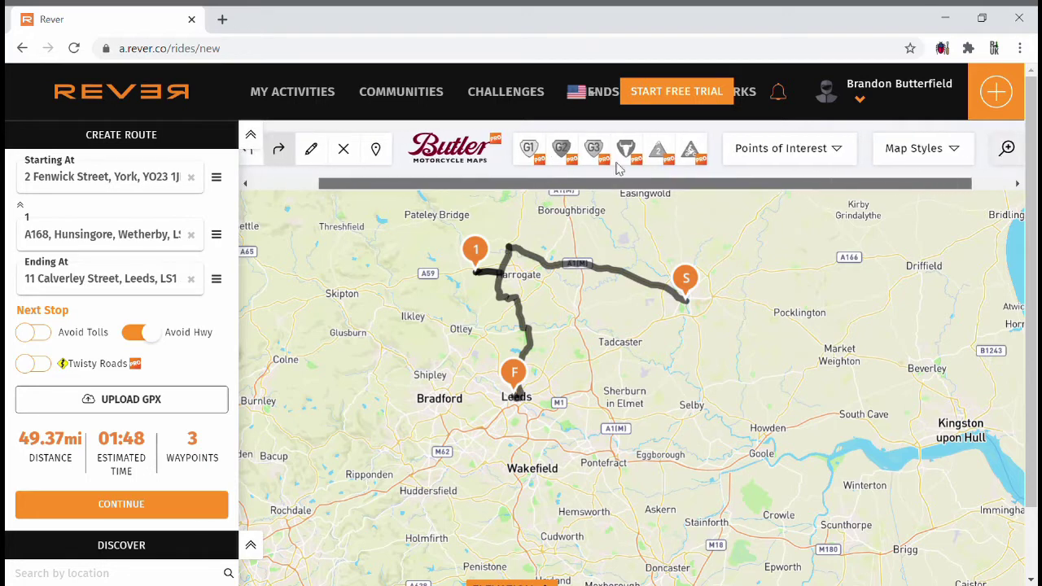
scroll(617, 168, right, 1)
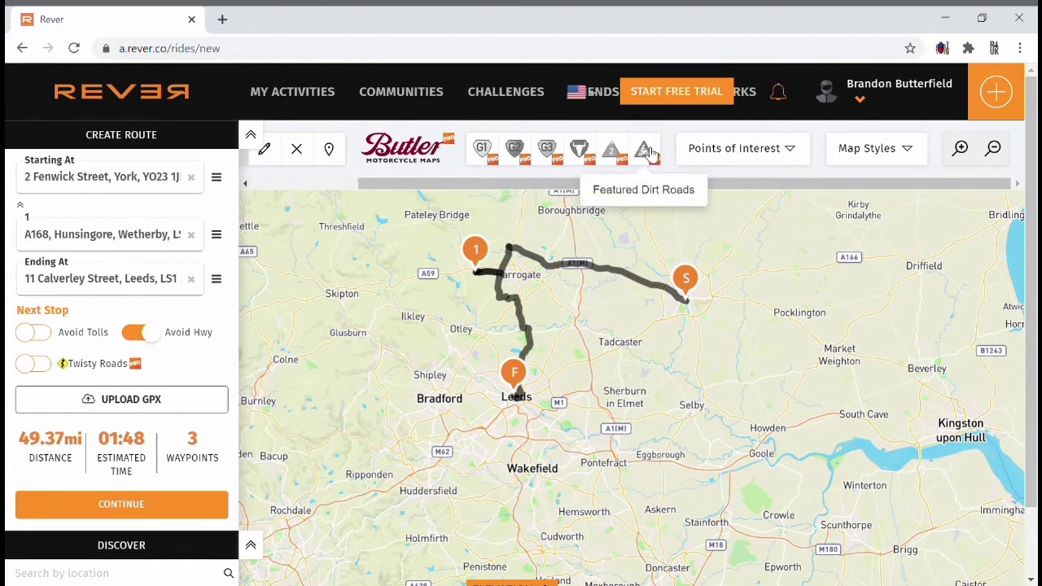
click(749, 158)
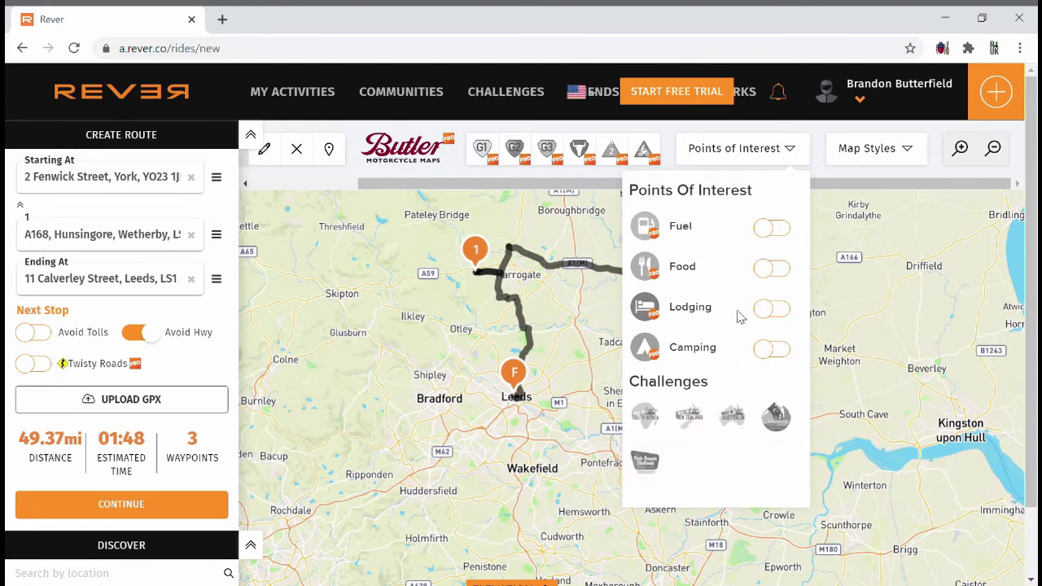
click(739, 158)
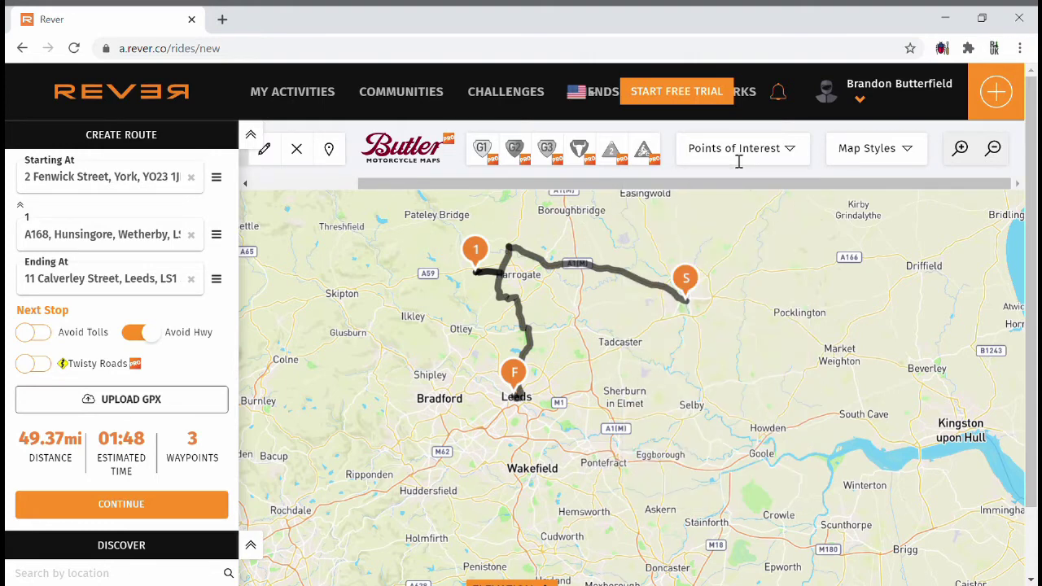
Preview the route in the Satellite map style and set the map to Terrain
click(883, 159)
click(889, 213)
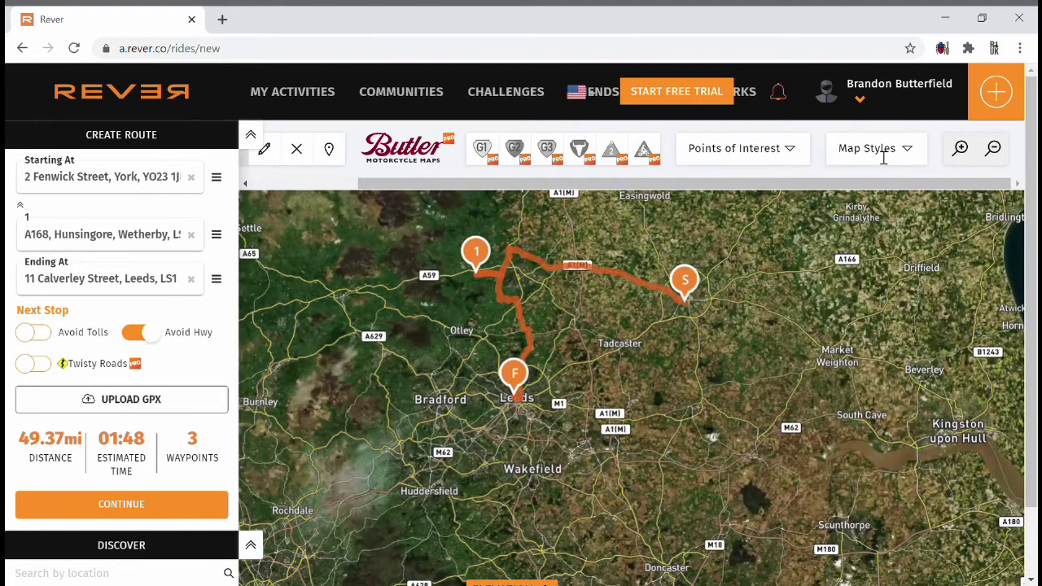
click(883, 156)
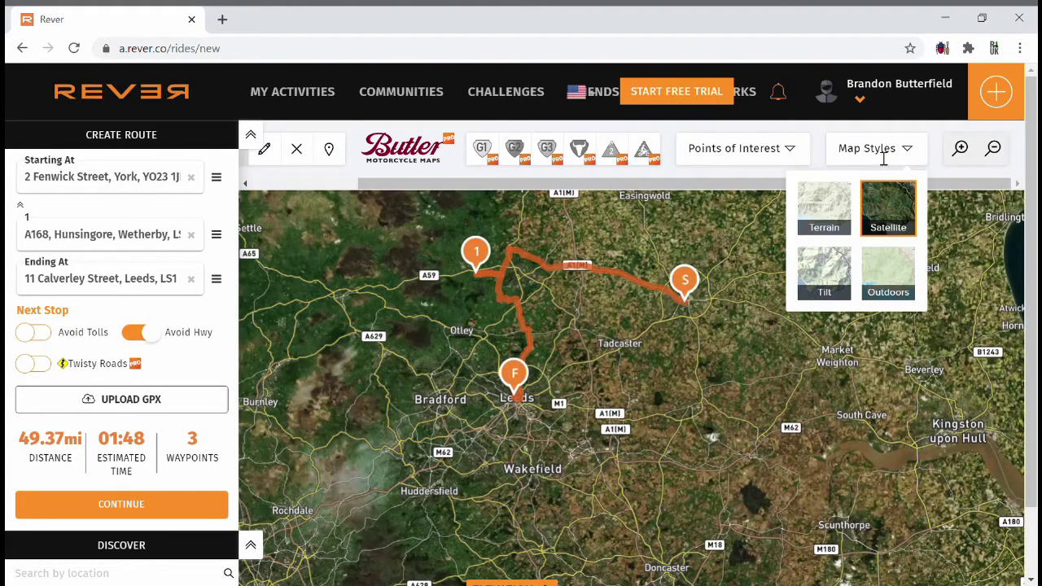
click(834, 220)
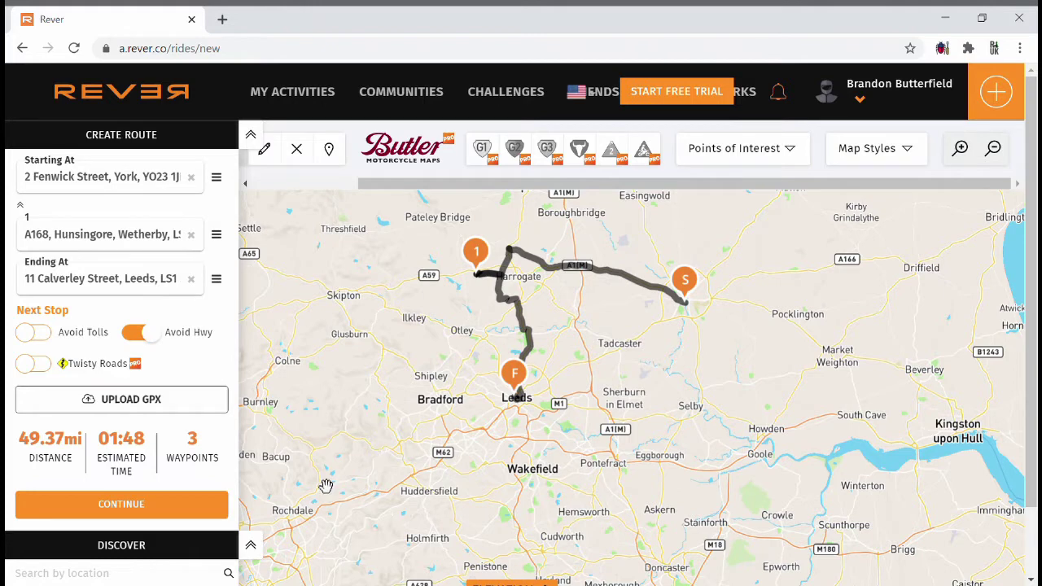
Continue to the ride details form and review its description, surface, vehicle and Public settings
click(185, 506)
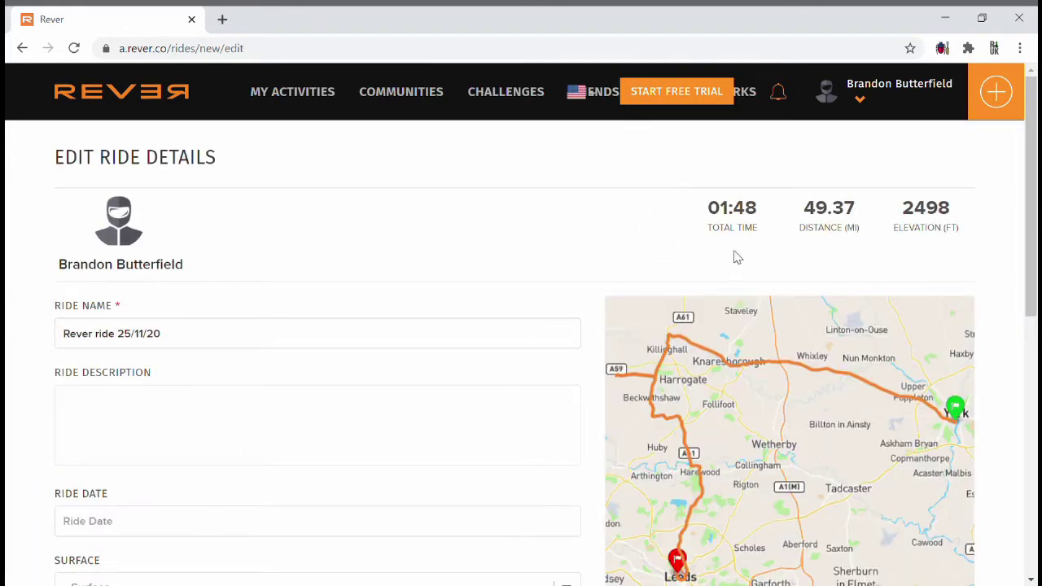
scroll(495, 277, down, 2)
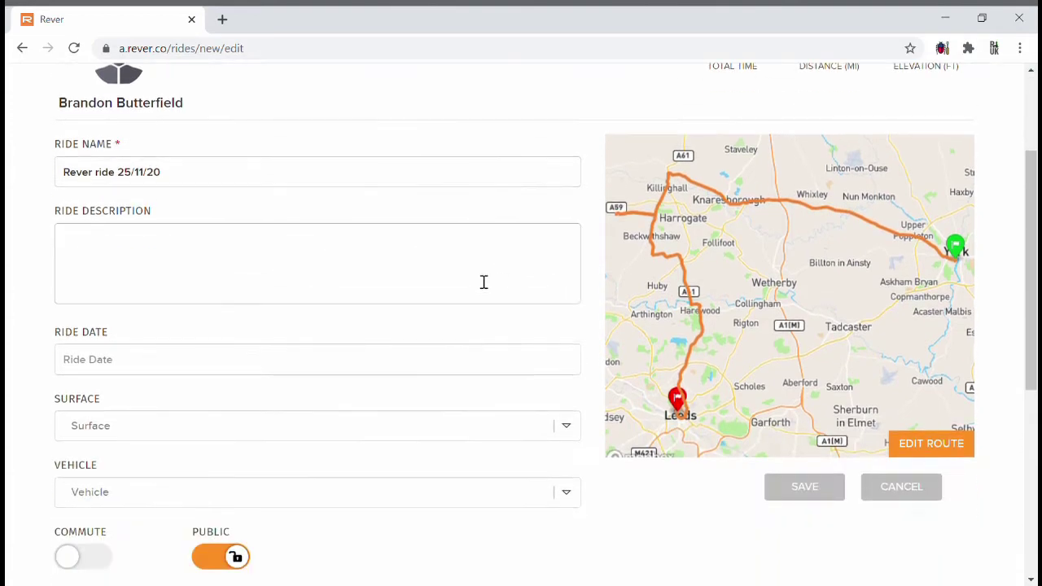
scroll(407, 293, down, 1)
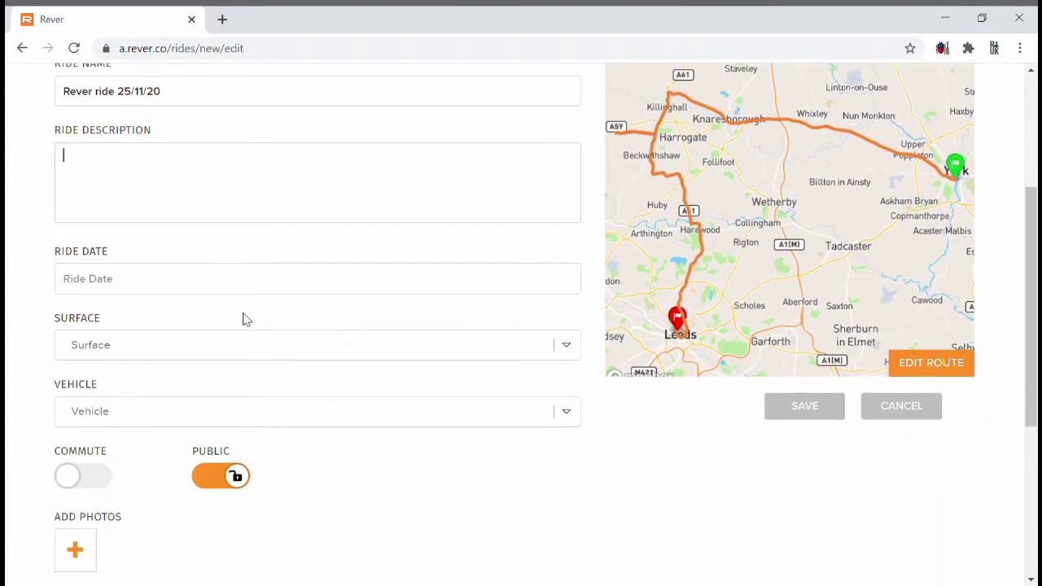
click(218, 352)
click(219, 353)
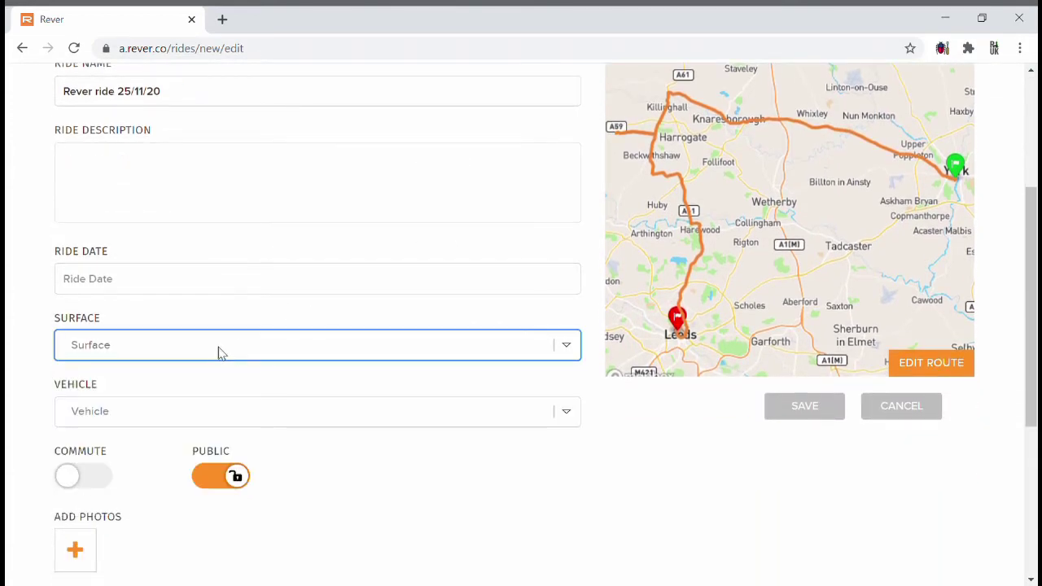
click(206, 415)
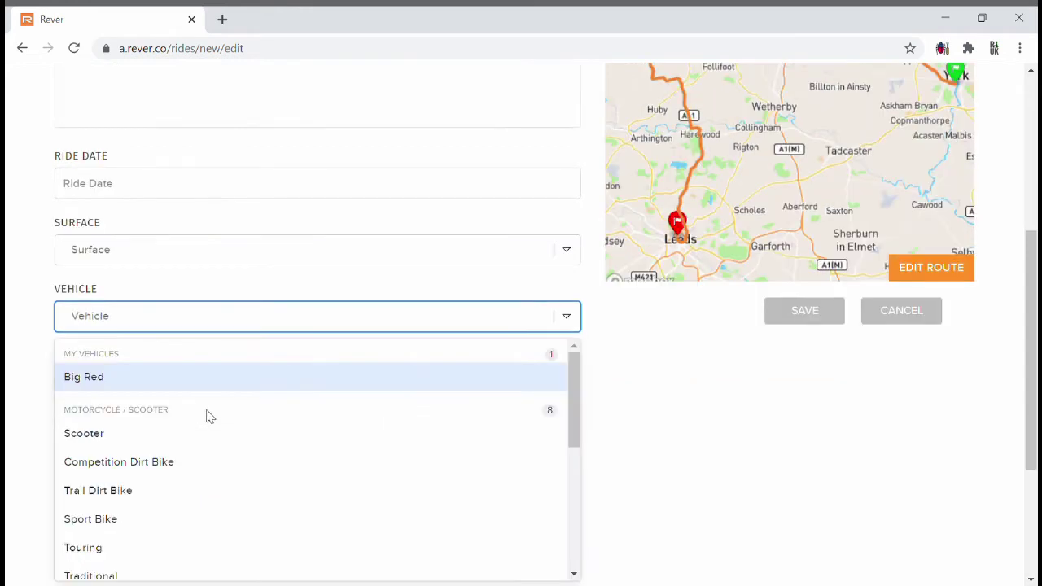
click(250, 329)
scroll(360, 367, down, 1)
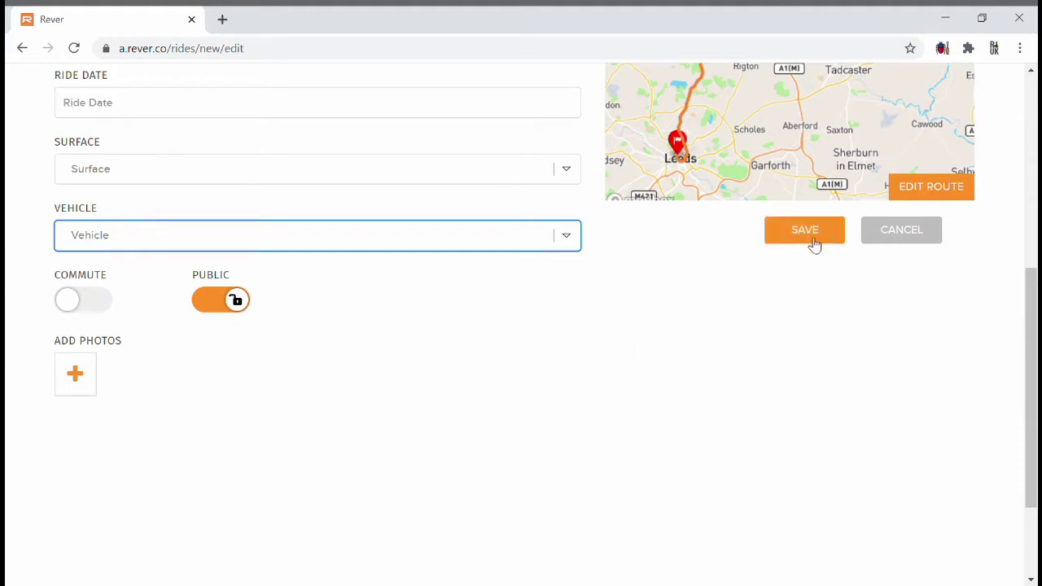
click(221, 309)
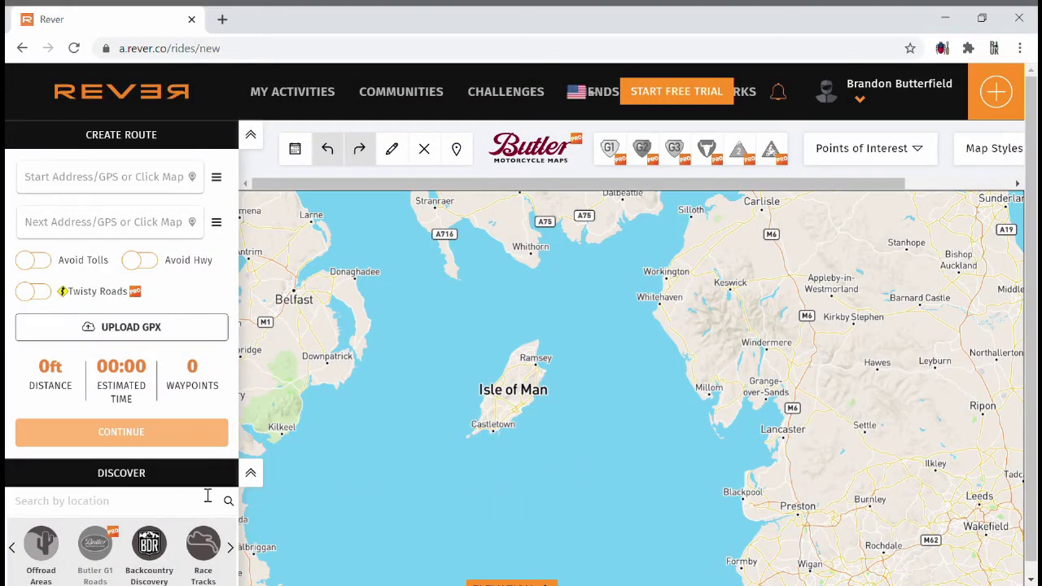
Show race tracks on the Discover map, preview the IOM Mountain Course, and hide the tracks again
click(204, 544)
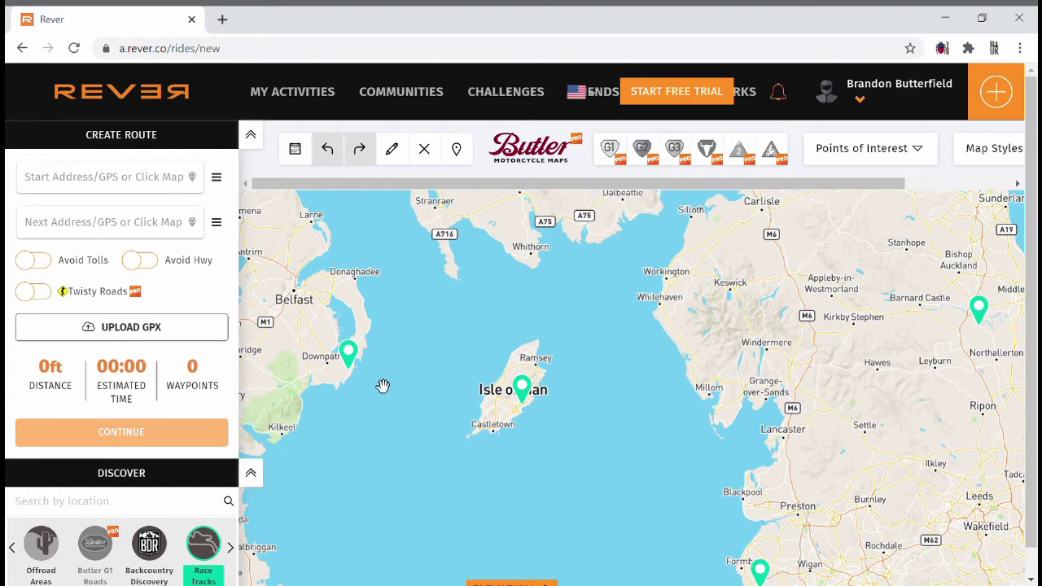
mouse_move(541, 408)
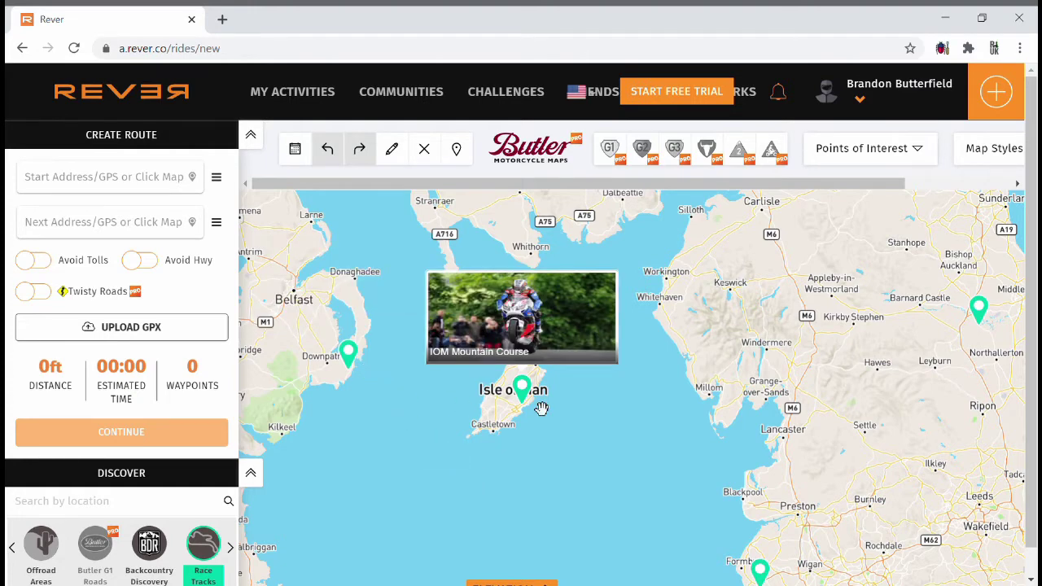
click(184, 551)
Go back to the first Discover categories and choose Paved Roads
click(14, 547)
click(16, 547)
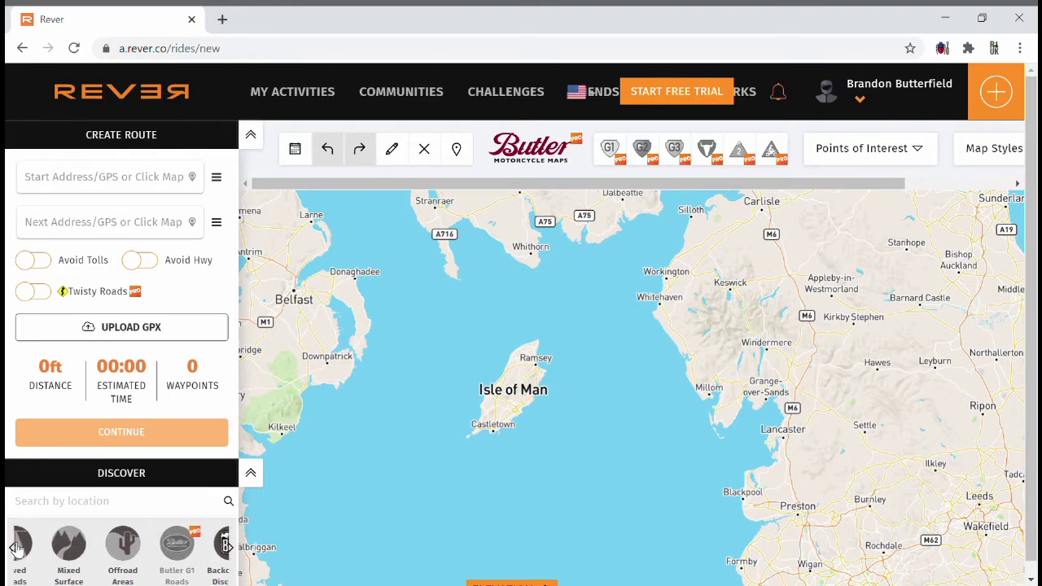
click(46, 554)
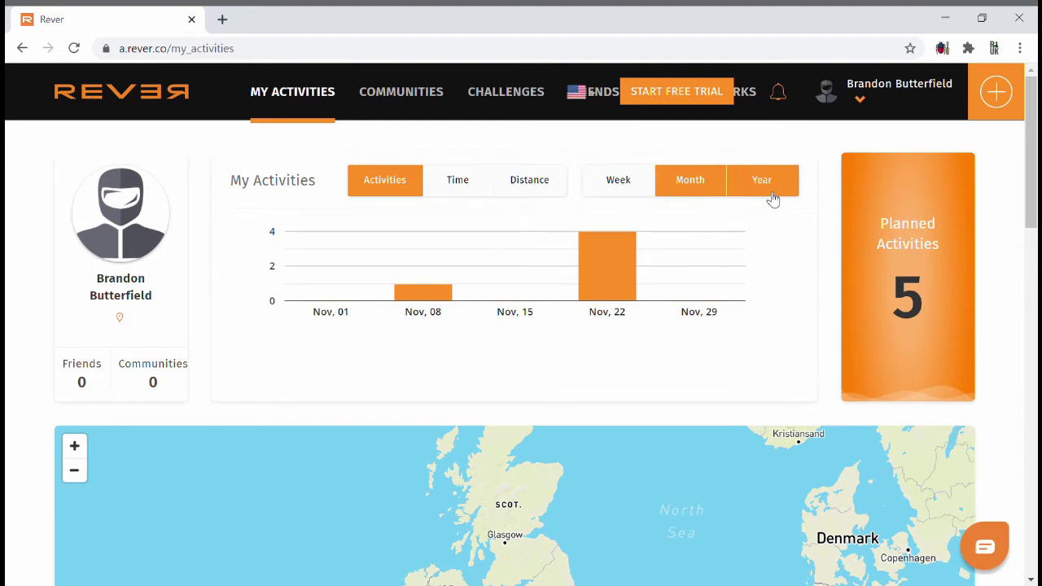
View the planned rides in My Activities as thumbnails and as a list
drag(1031, 172, 1031, 358)
click(334, 134)
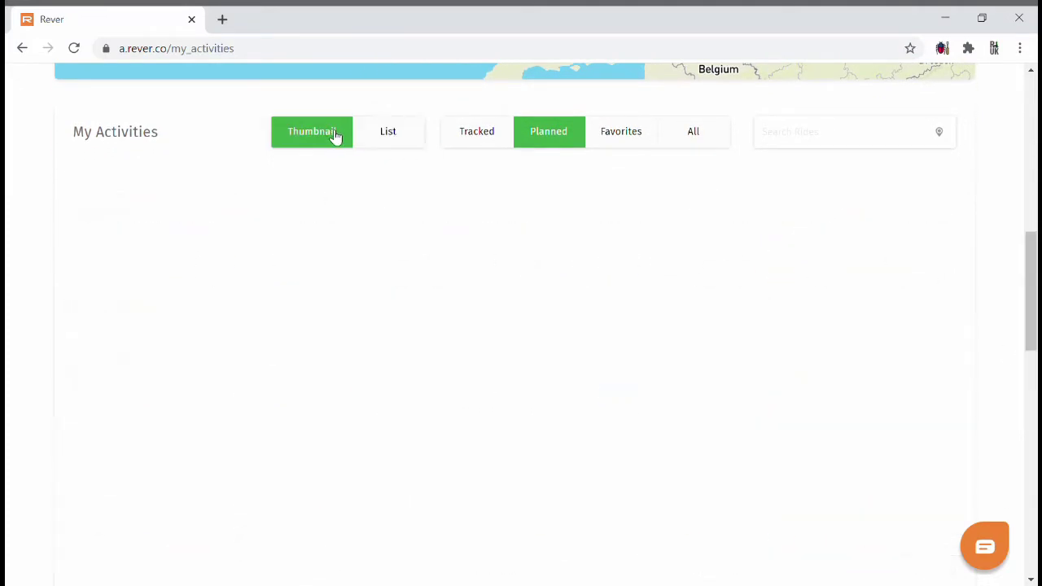
click(388, 143)
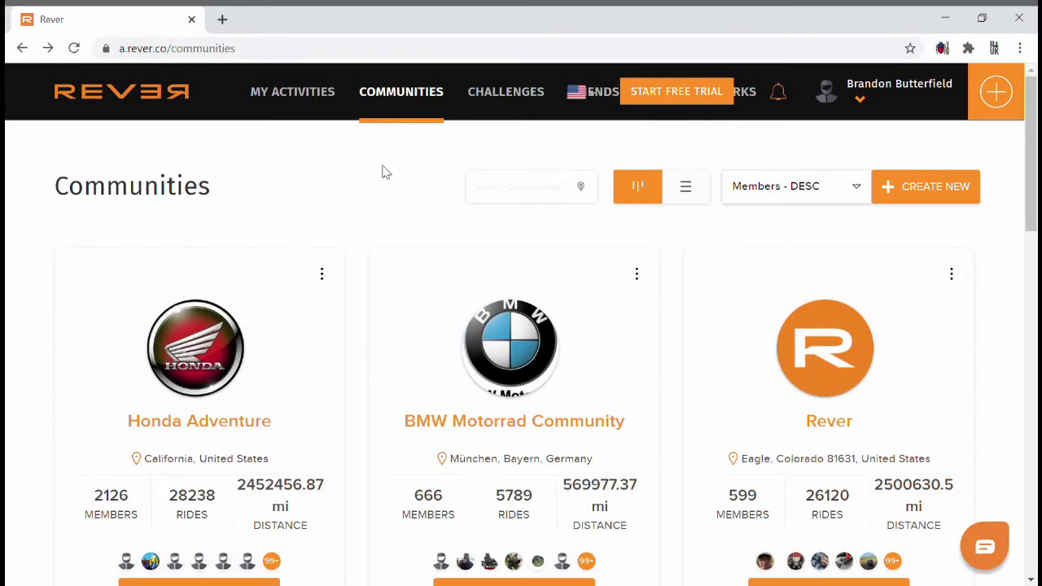
Open the Honda Adventure community and read its full About description
scroll(387, 172, down, 3)
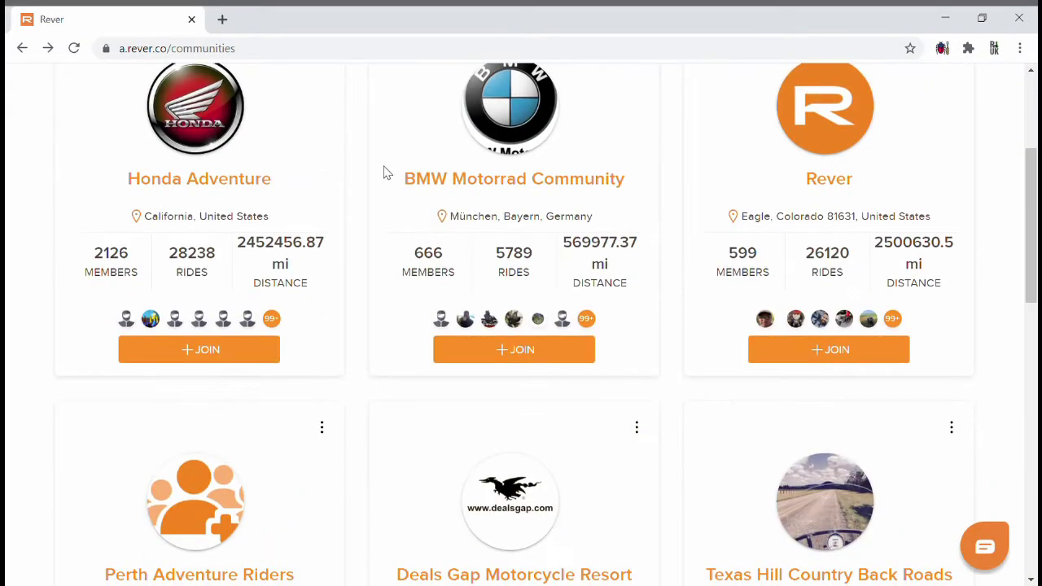
click(226, 187)
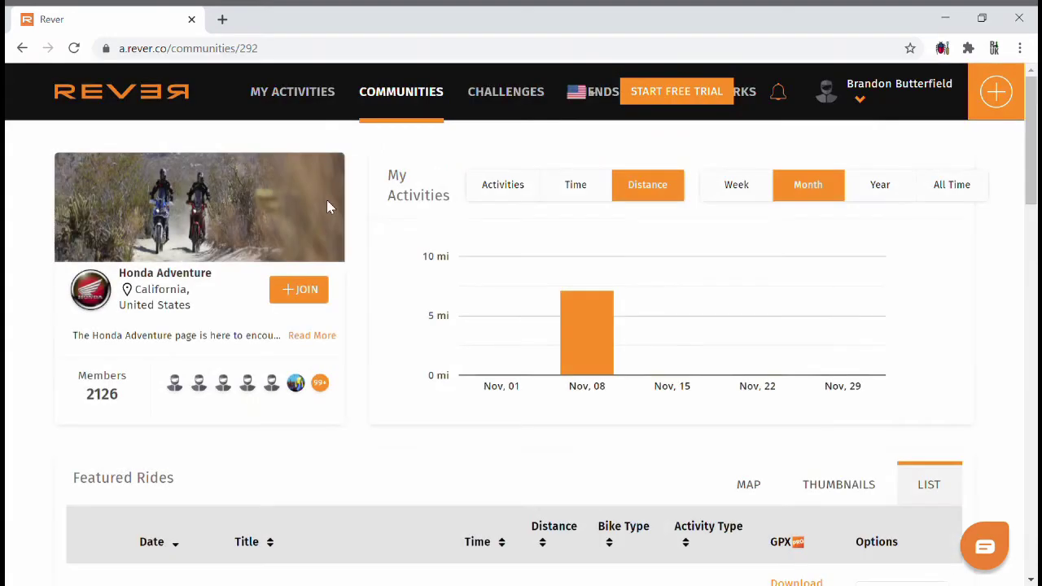
click(312, 335)
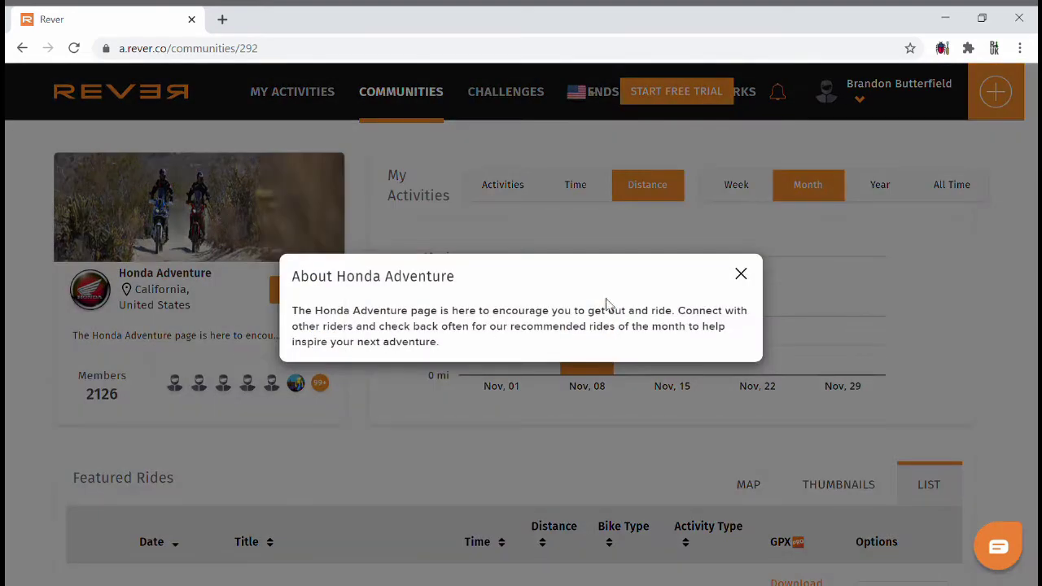
click(740, 274)
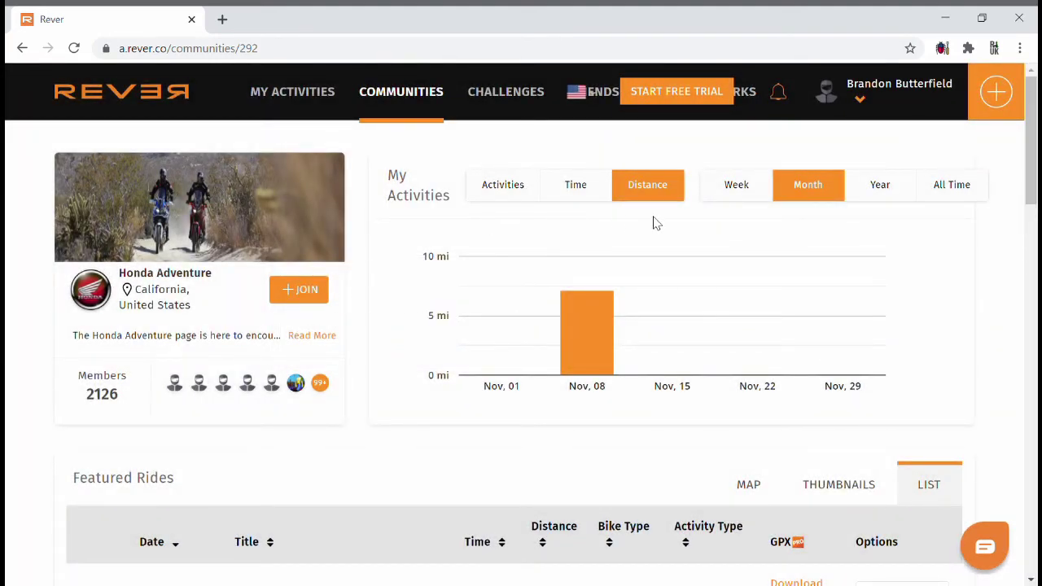
View the Honda Adventure community's featured rides on the map and as thumbnails
scroll(402, 326, down, 3)
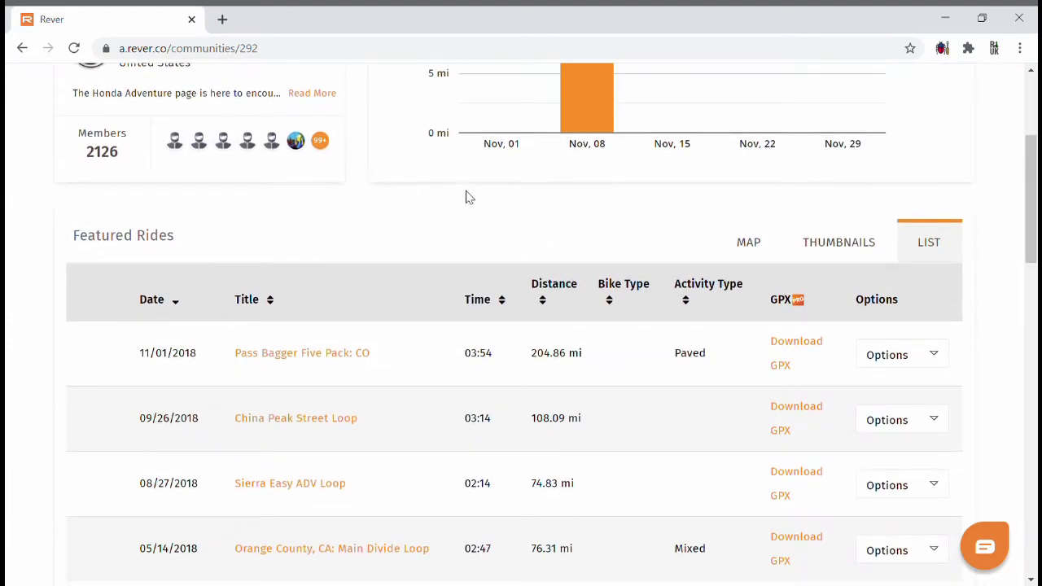
scroll(474, 198, down, 1)
click(760, 172)
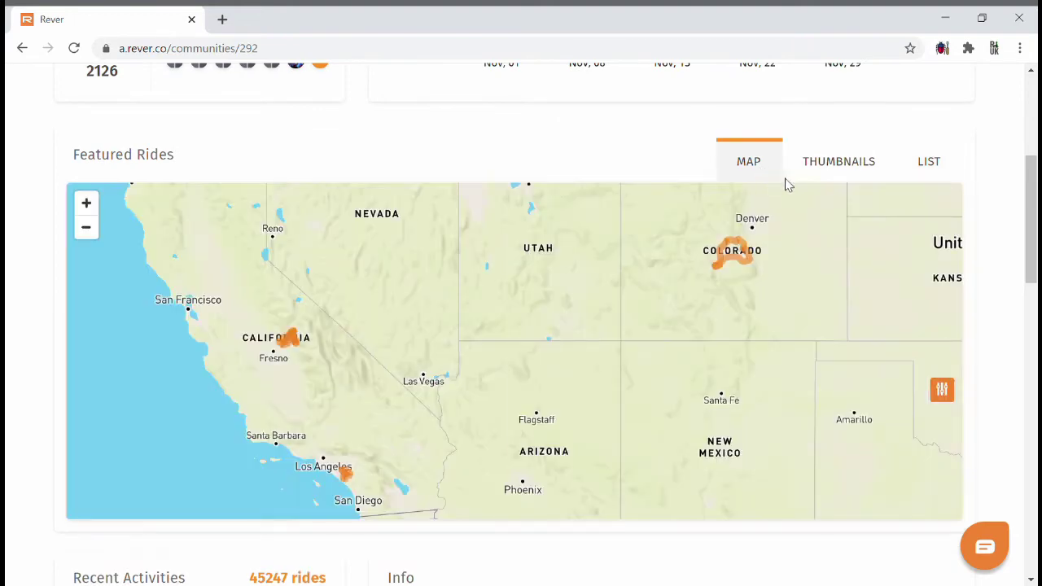
click(832, 173)
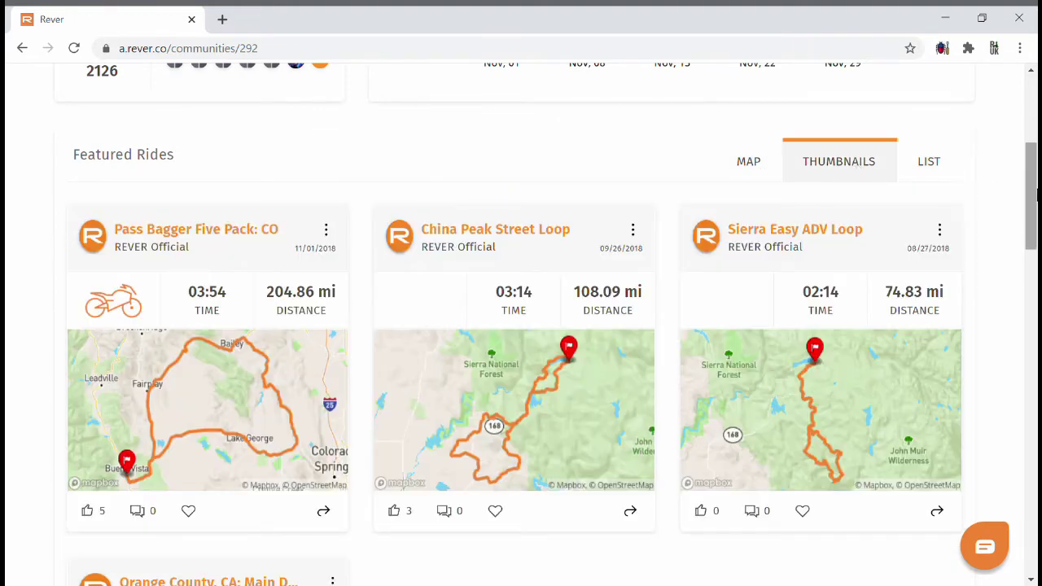
View the Honda Adventure community's leaderboard, members and events in its Info section, along with its recent activities
drag(1036, 194, 1035, 363)
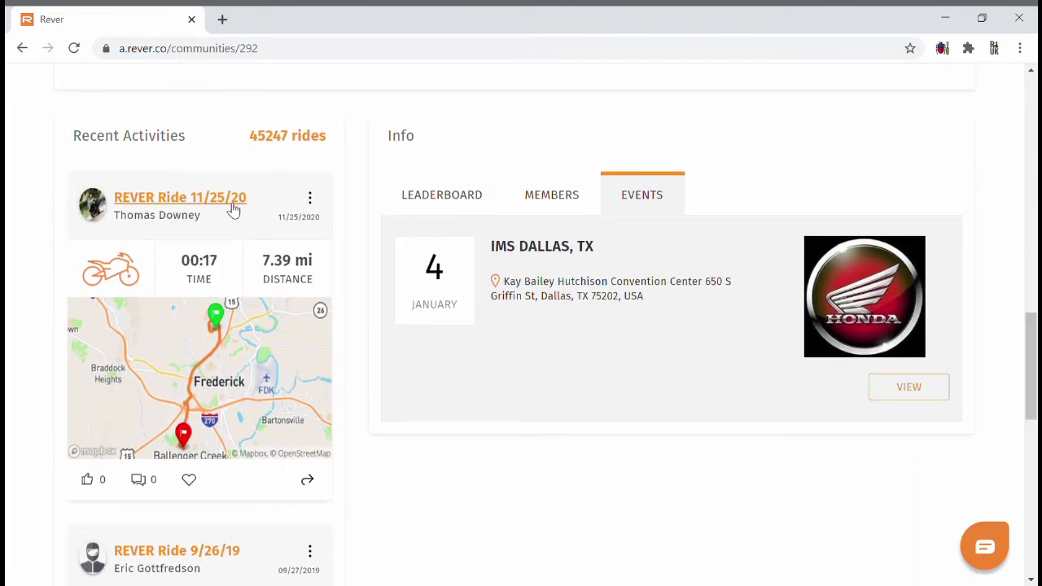
click(434, 210)
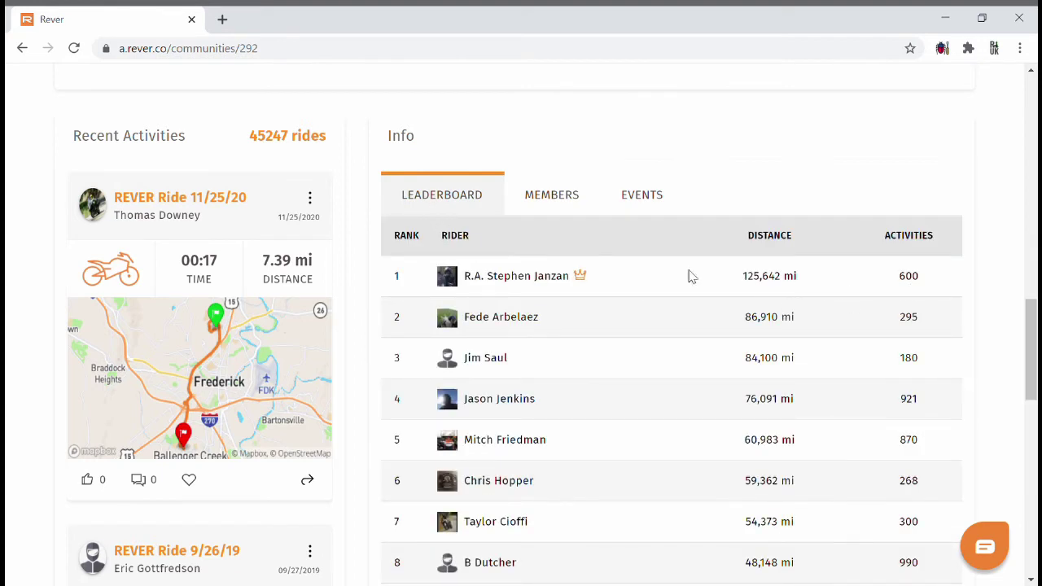
click(539, 205)
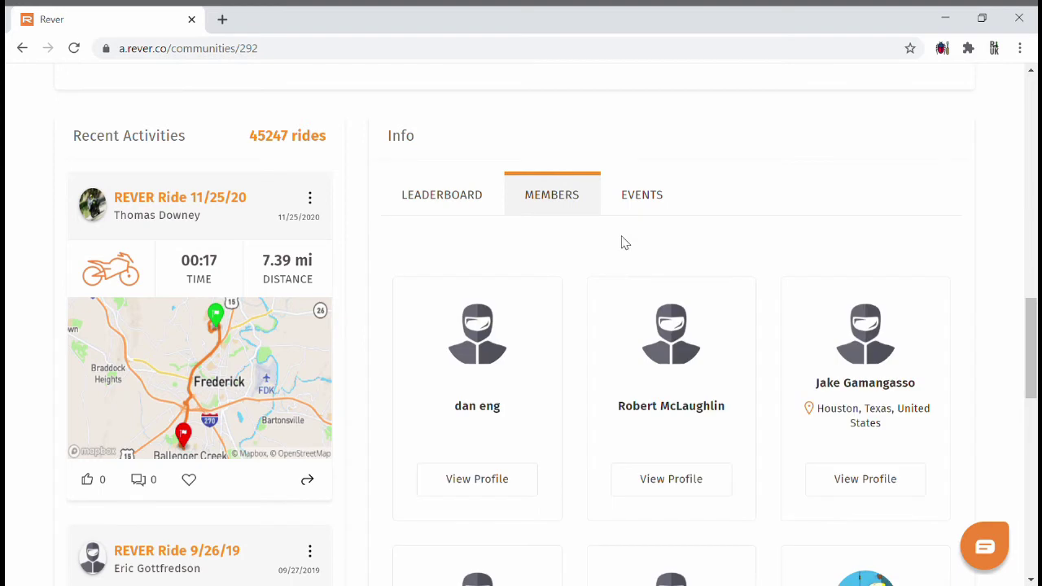
click(634, 201)
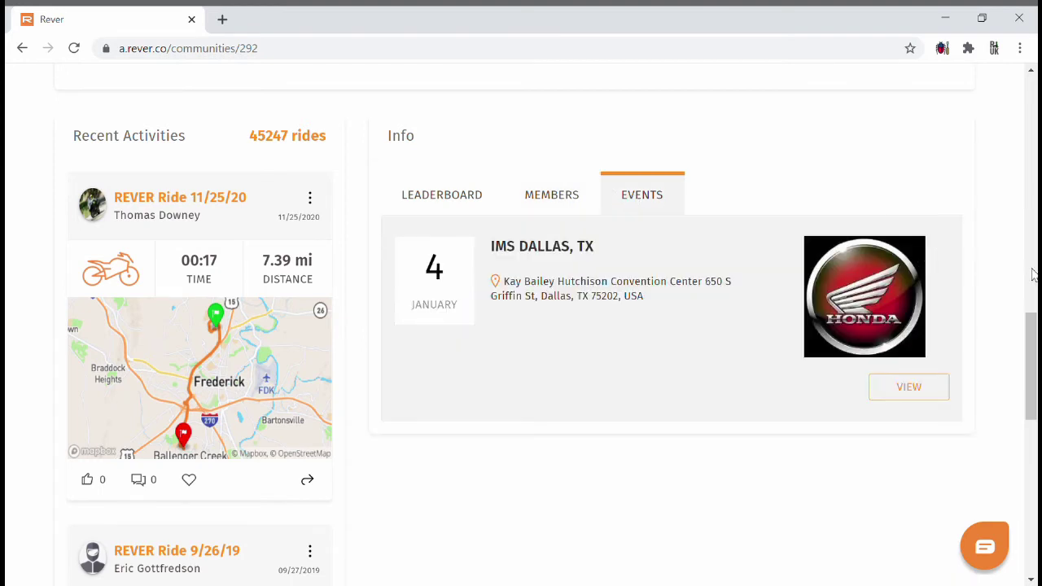
drag(1031, 358, 1032, 413)
scroll(895, 186, down, 4)
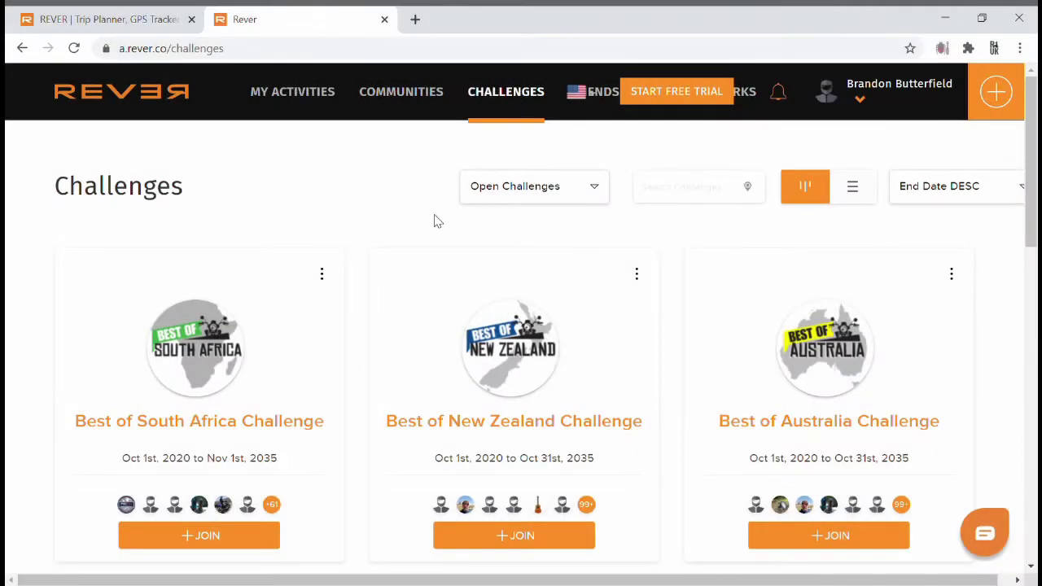
Open the Best of South Africa Challenge and view its position, ride statistics and description
click(319, 423)
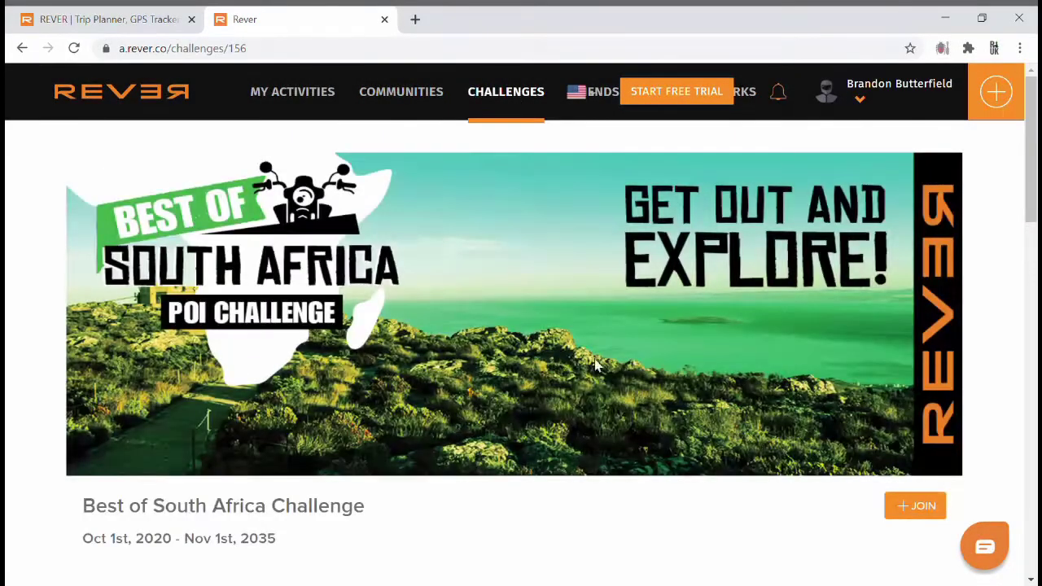
scroll(753, 340, down, 2)
scroll(754, 339, down, 1)
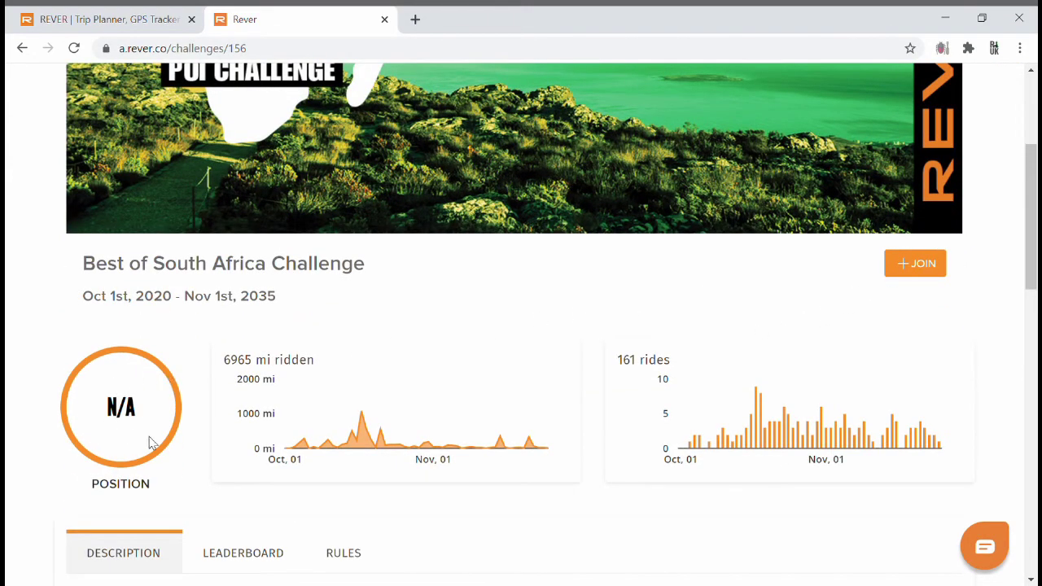
scroll(321, 410, down, 2)
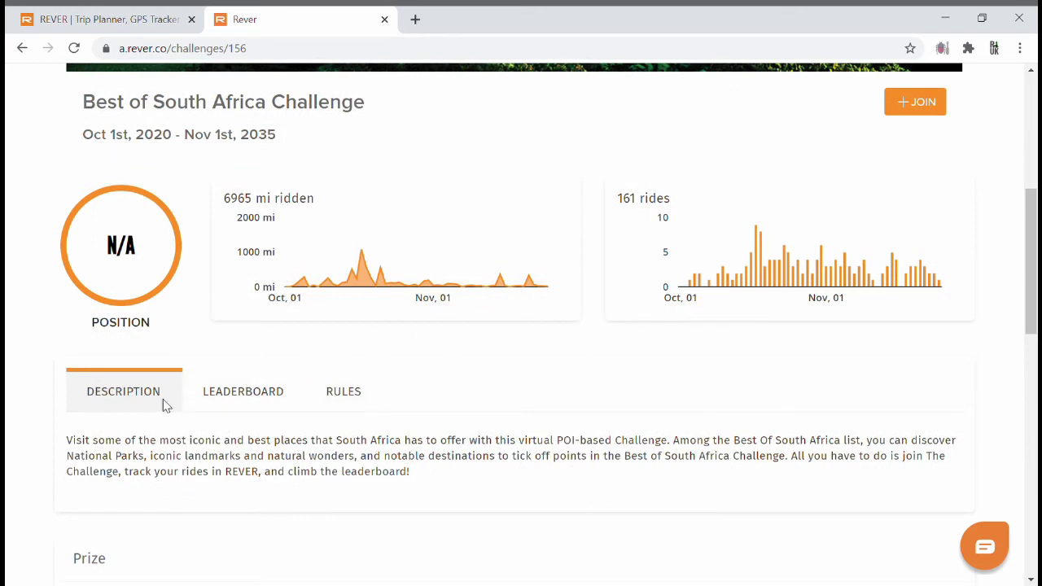
View the South Africa challenge's leaderboard, rules and prize, and inspect its bonus point locations on the map
click(229, 394)
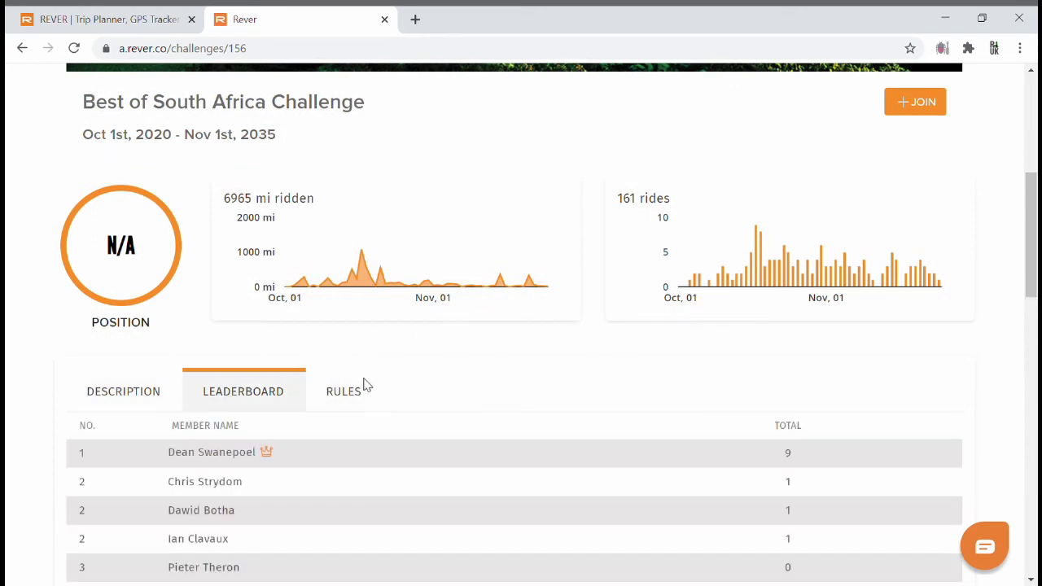
click(352, 393)
scroll(521, 344, down, 3)
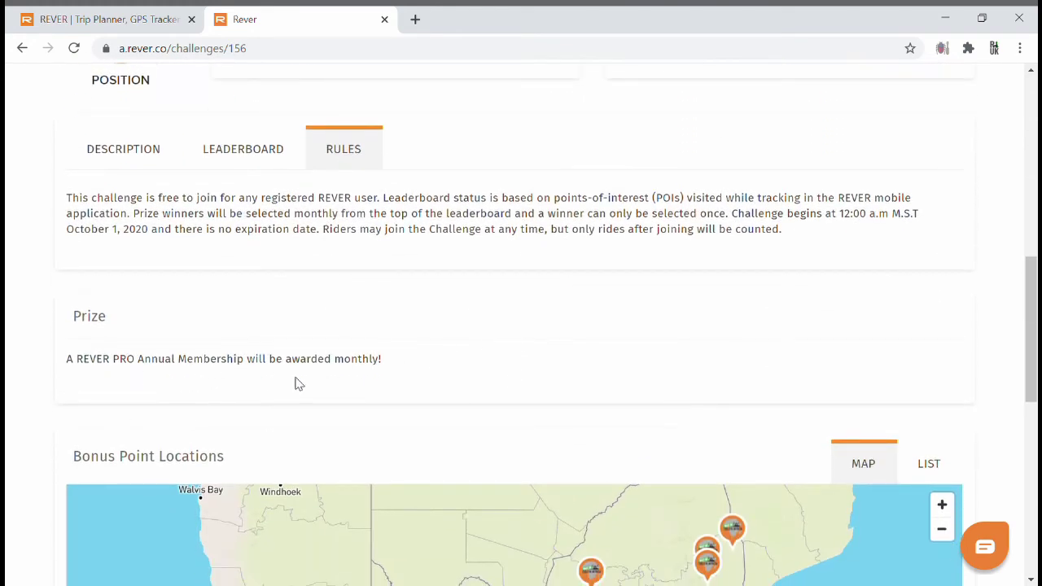
scroll(981, 288, down, 3)
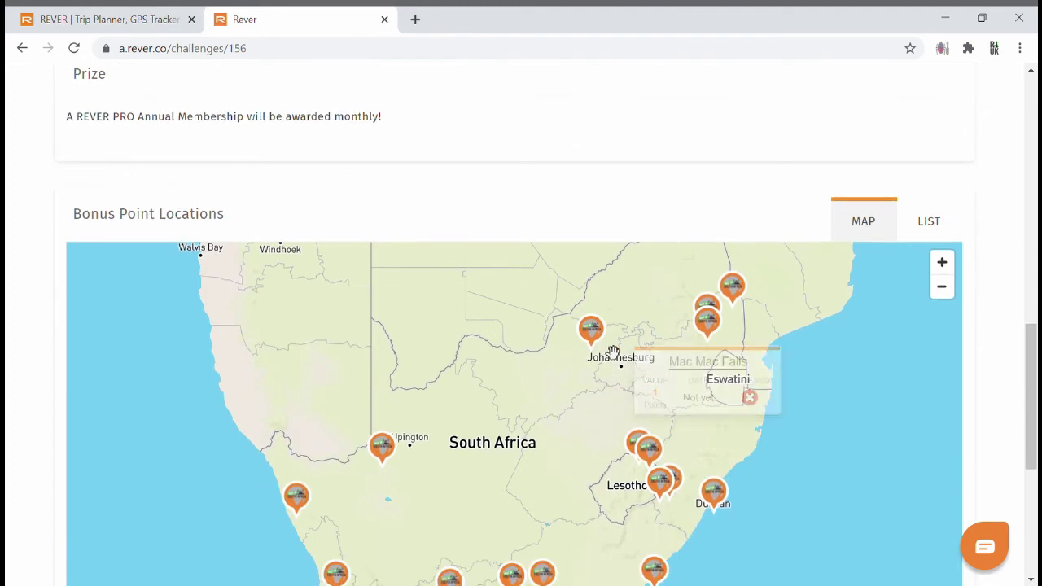
mouse_move(591, 351)
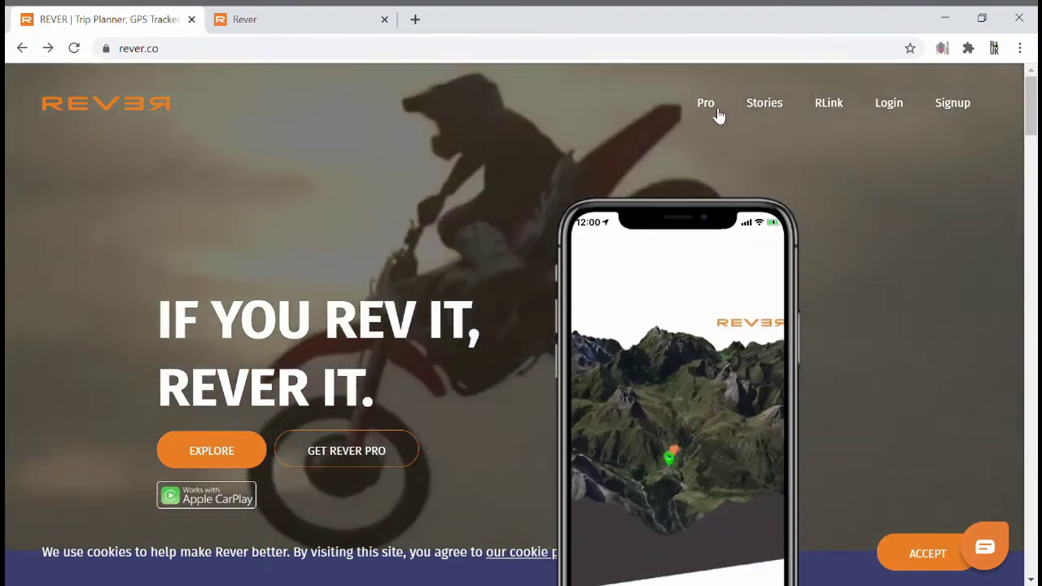
Open the Pro page on the Rever website and compare the Free and Pro plans' feature lists
click(708, 104)
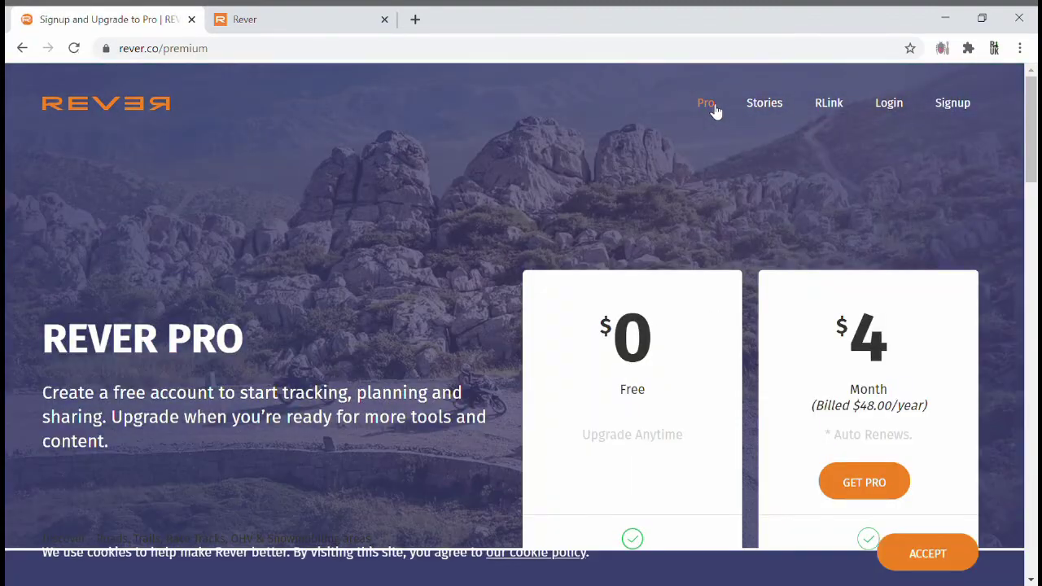
scroll(763, 287, down, 1)
scroll(764, 287, down, 10)
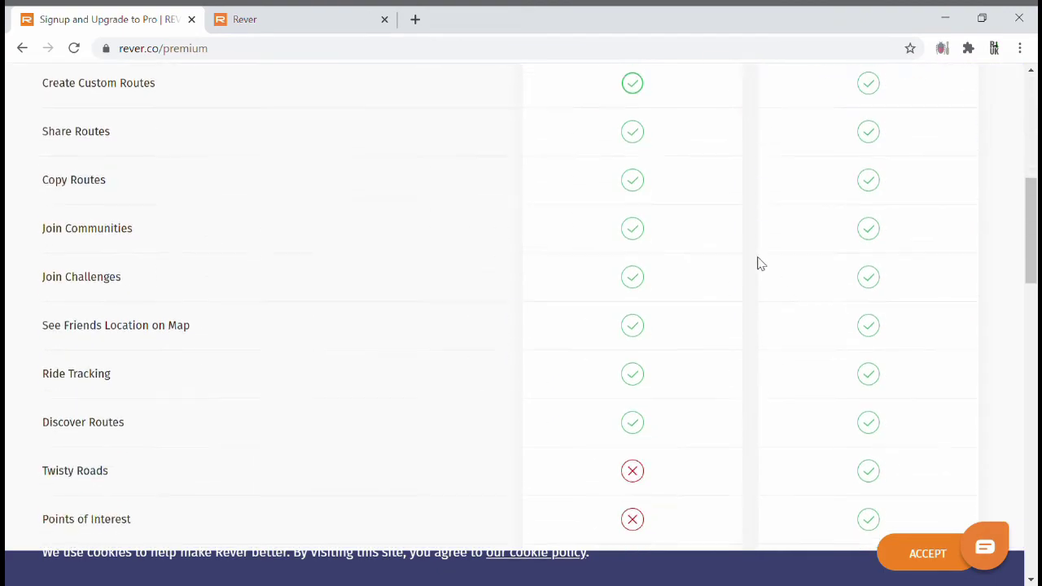
scroll(756, 263, down, 5)
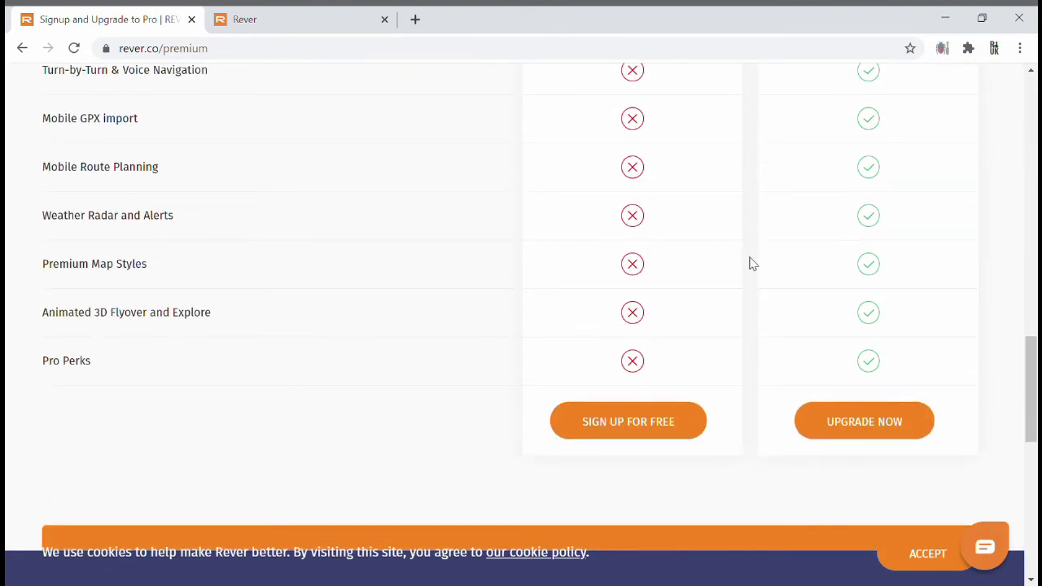
scroll(744, 258, up, 11)
scroll(744, 258, up, 5)
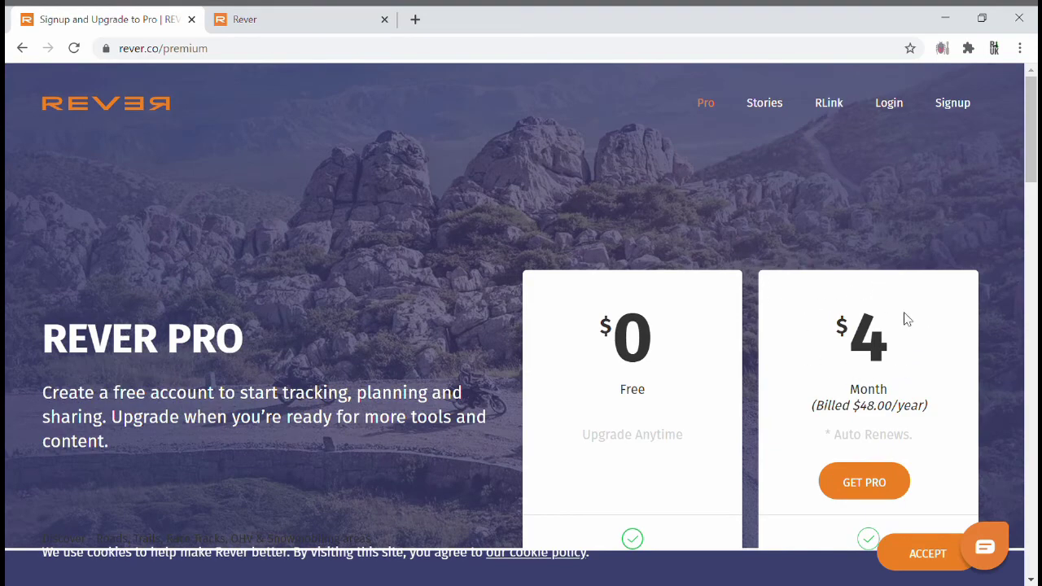
Return to the route planner page, open Manage Membership from the account options, and view the annual and monthly REVER PRO plans
click(319, 28)
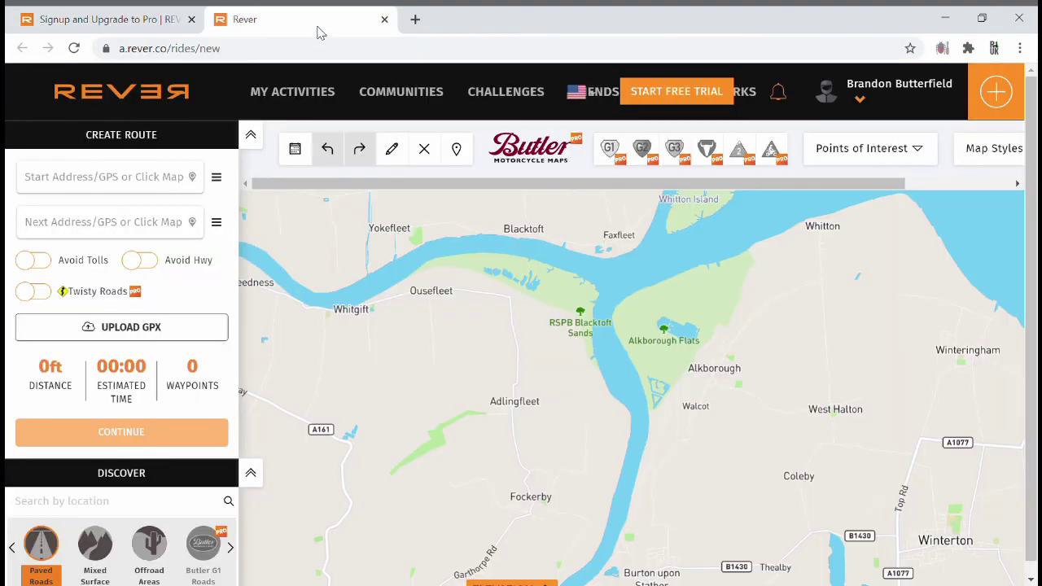
click(839, 93)
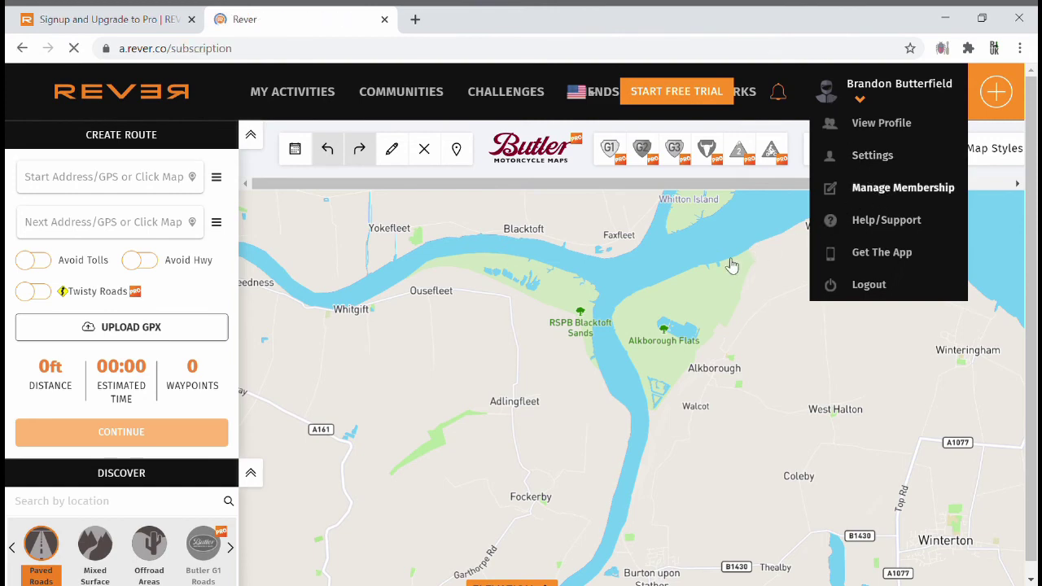
scroll(604, 317, down, 2)
scroll(604, 318, down, 1)
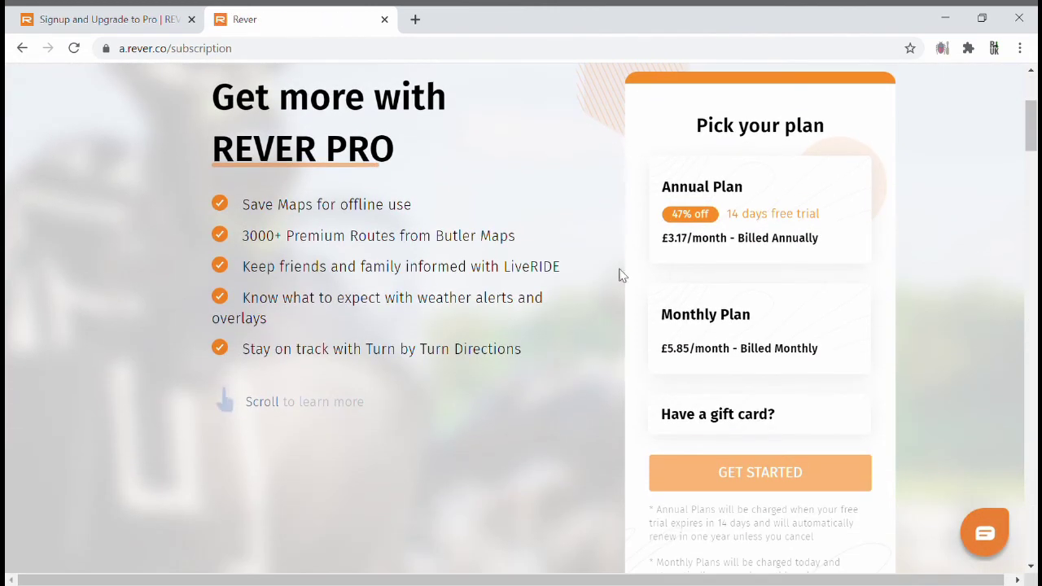
click(673, 254)
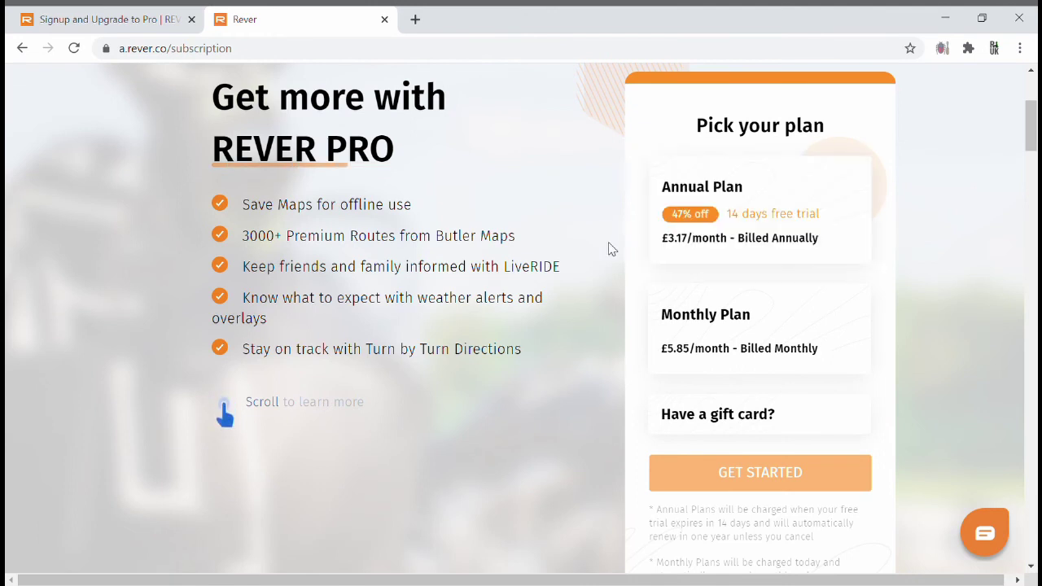